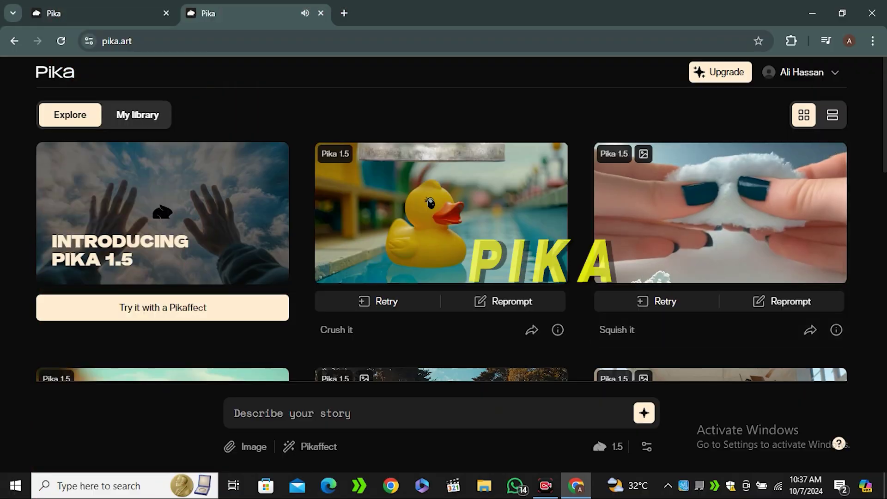
Step: Browse the Explore grid and open the longboard skateboarder 'he is making a hand heart' clip
scroll(442, 231, down, 3)
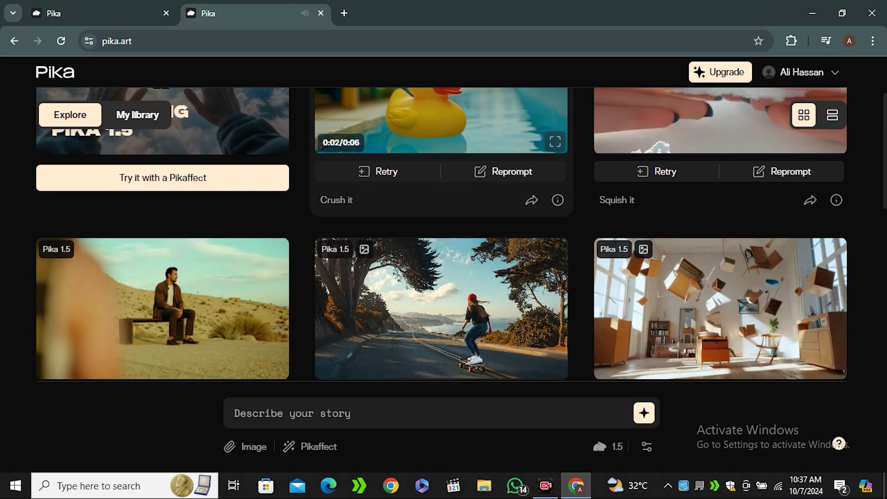
scroll(442, 231, down, 4)
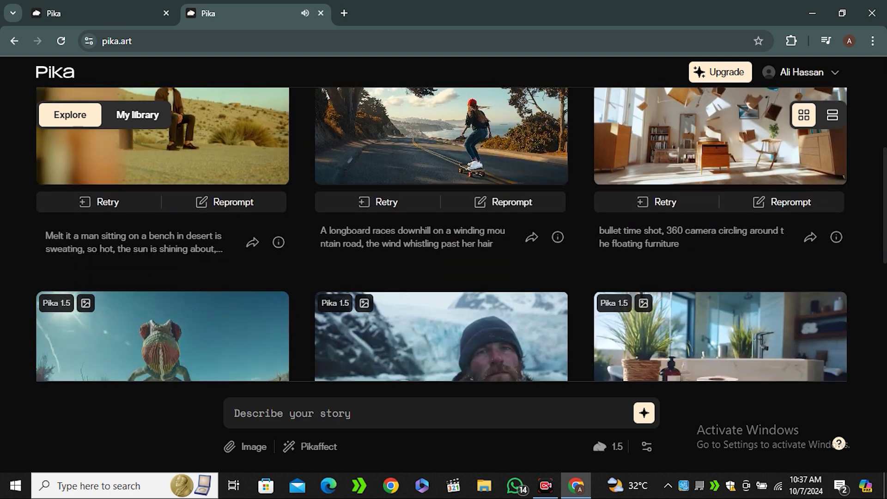
scroll(441, 231, down, 2)
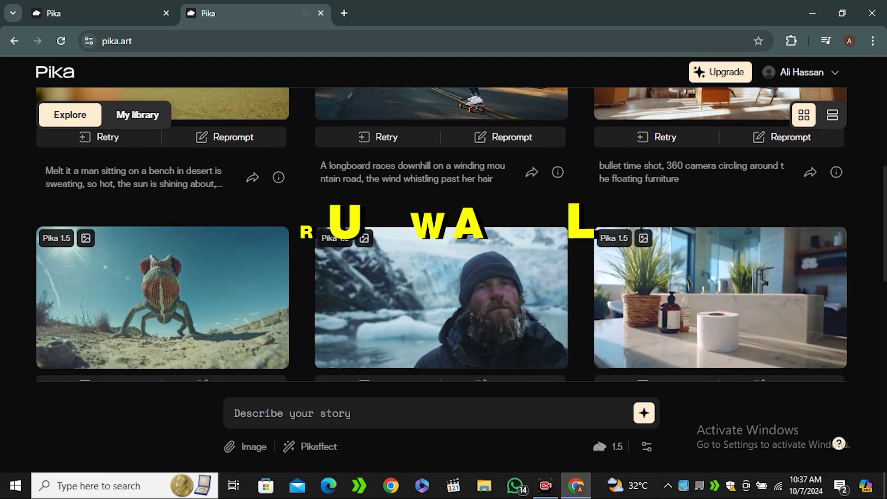
scroll(441, 231, down, 6)
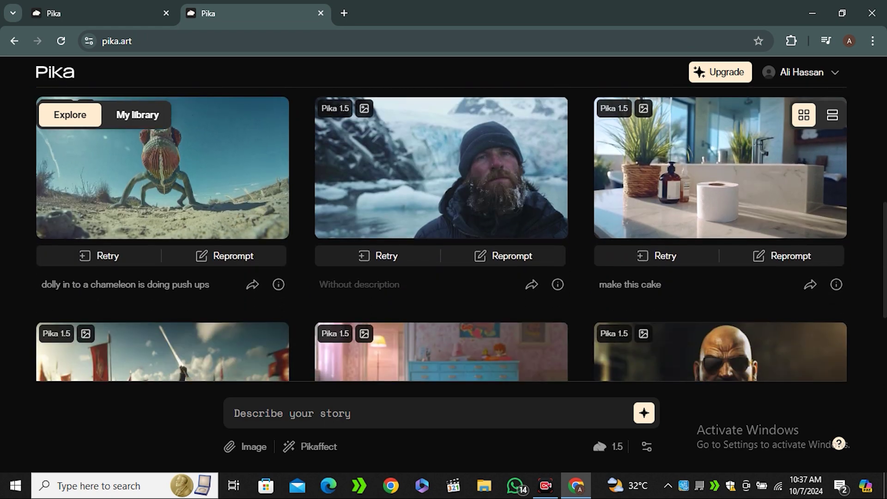
scroll(441, 231, down, 4)
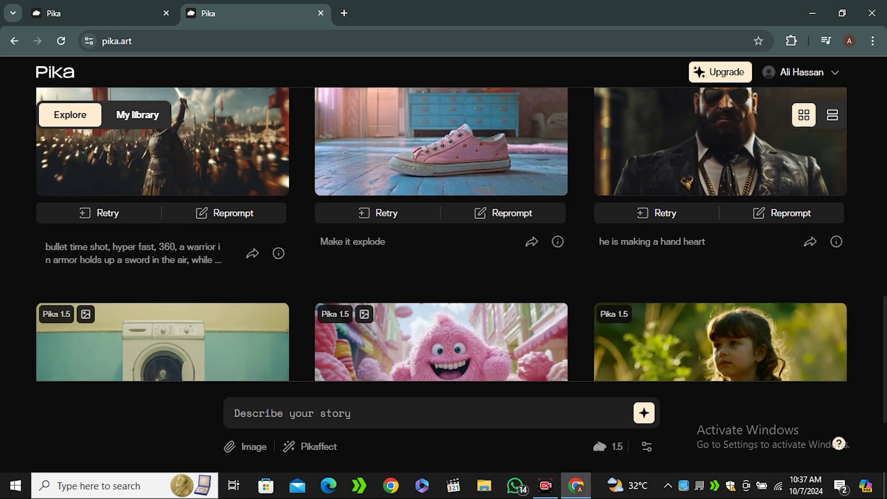
scroll(441, 231, down, 1)
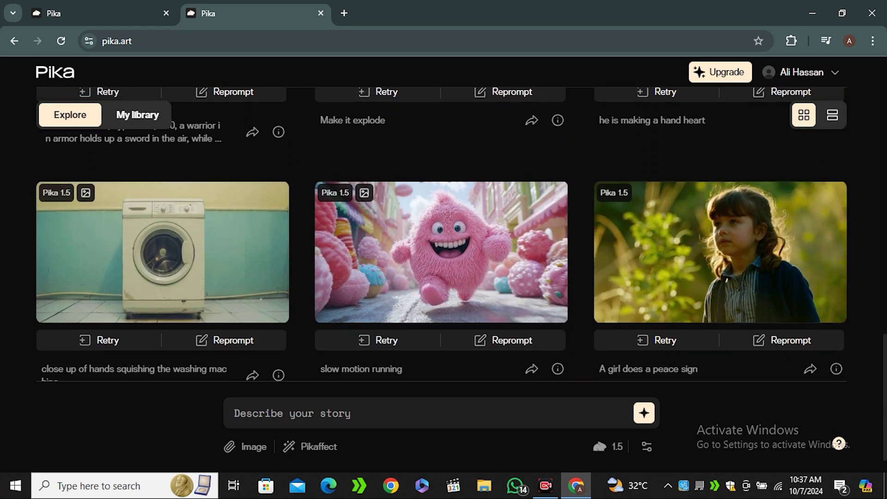
scroll(441, 230, up, 20)
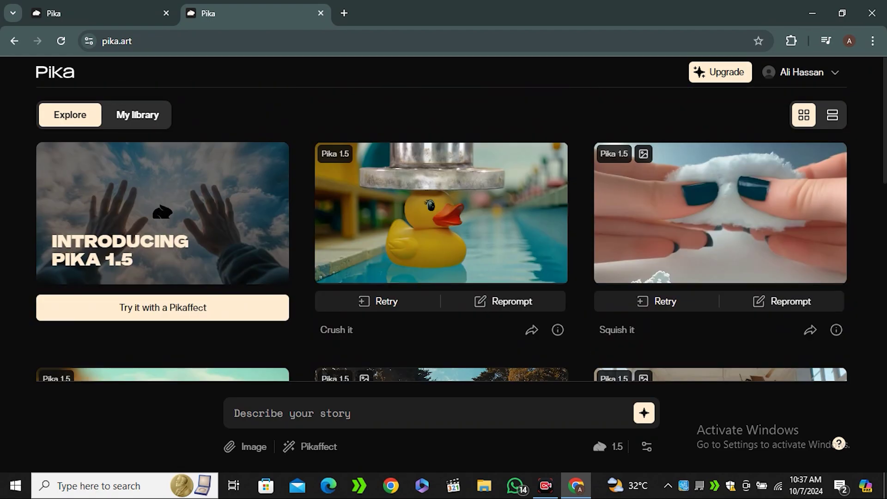
scroll(441, 231, down, 2)
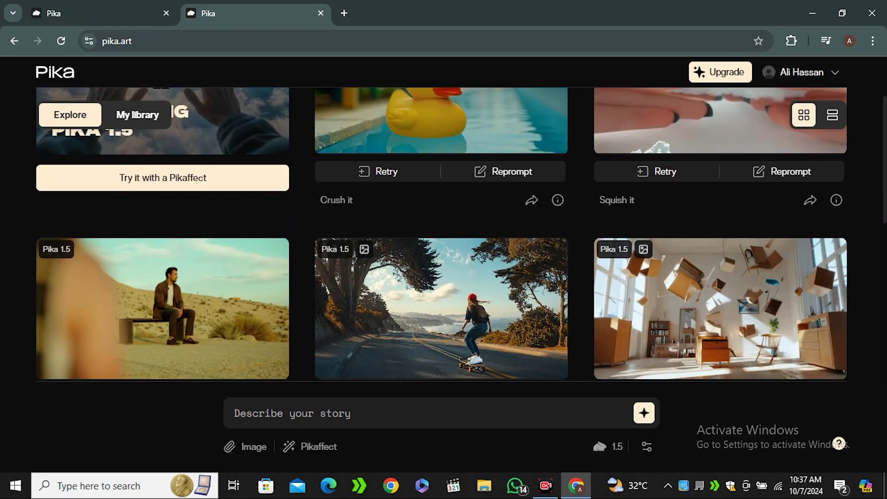
scroll(441, 277, down, 1)
scroll(441, 277, up, 1)
click(442, 309)
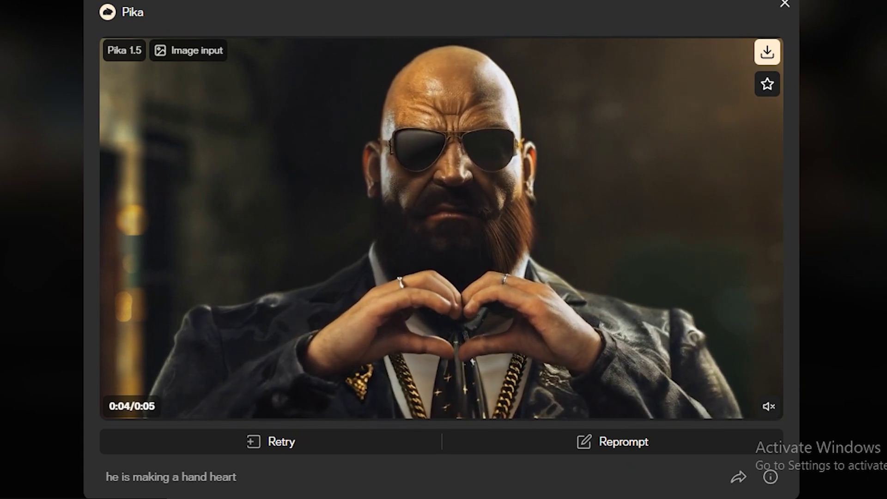
Step: Close the hand-heart clip player to return to the Explore gallery
key(Escape)
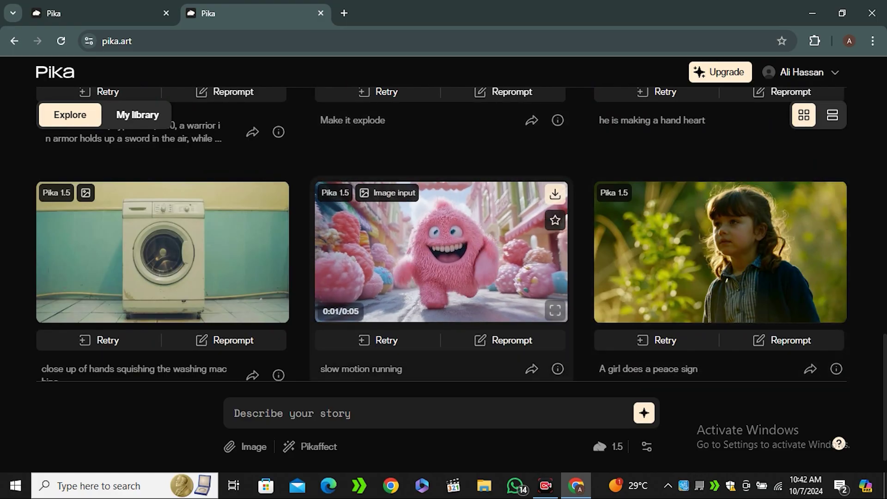
Step: Preview the pink monster clip, then focus the story prompt to reveal the Pikaffect effects
click(441, 252)
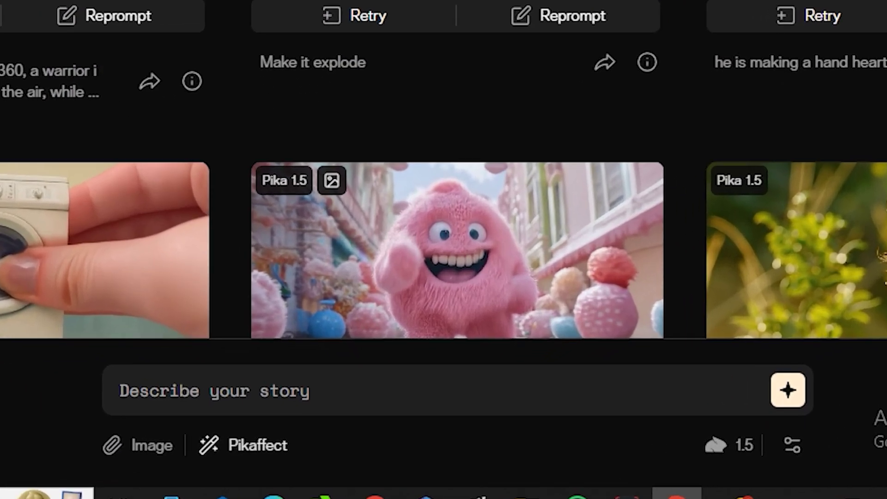
click(234, 413)
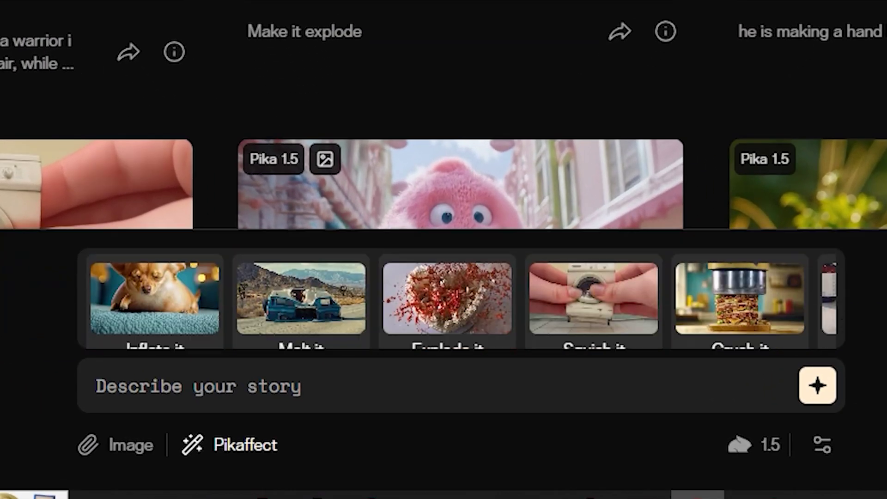
Step: Attach the 940×537 panda picture from Downloads and apply the Inflate it Pikaffect
scroll(443, 92, down, 3)
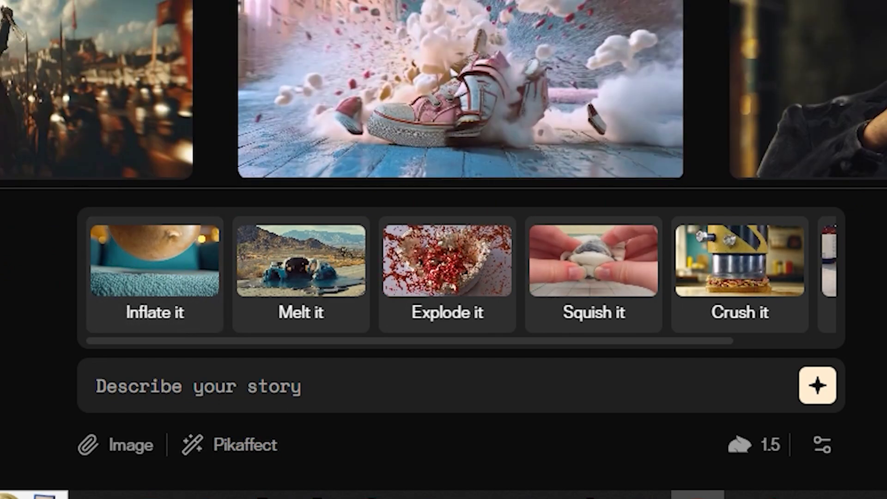
scroll(444, 92, down, 3)
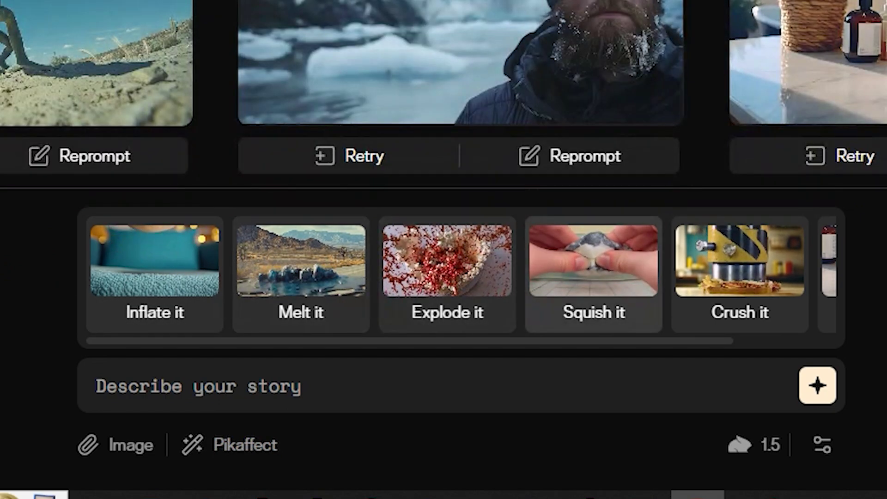
scroll(443, 92, up, 2)
drag(725, 313, 619, 312)
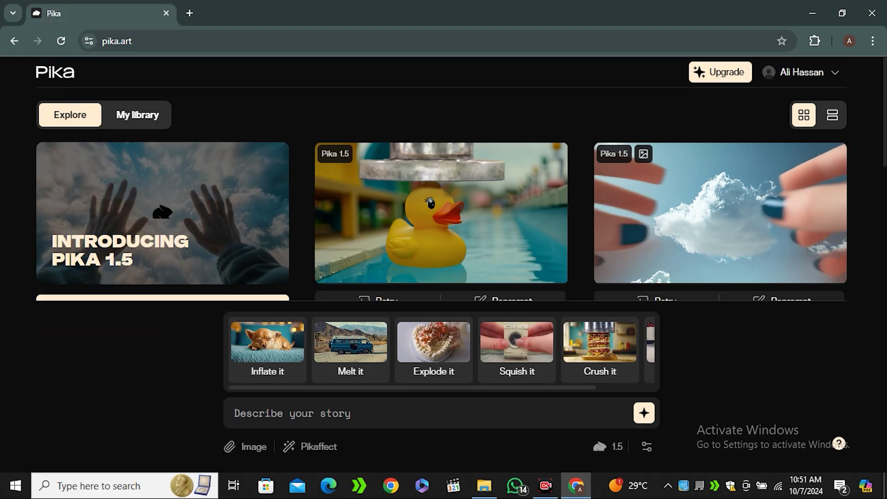
click(245, 446)
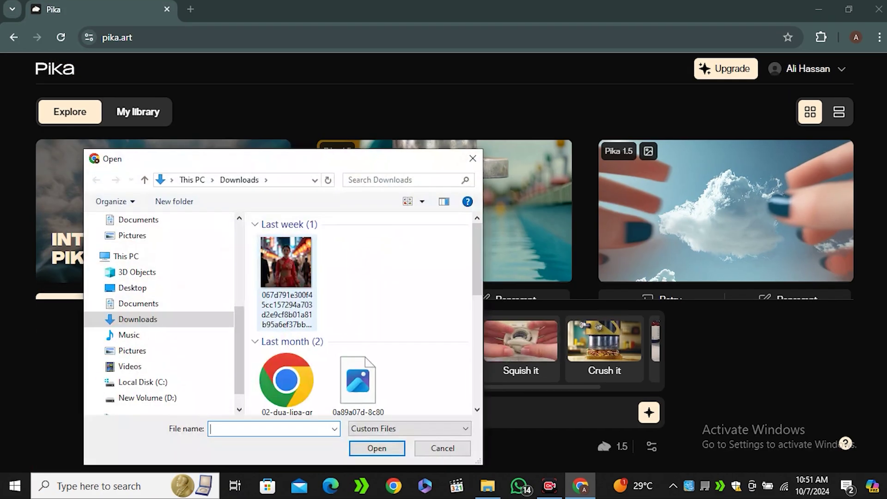
click(323, 217)
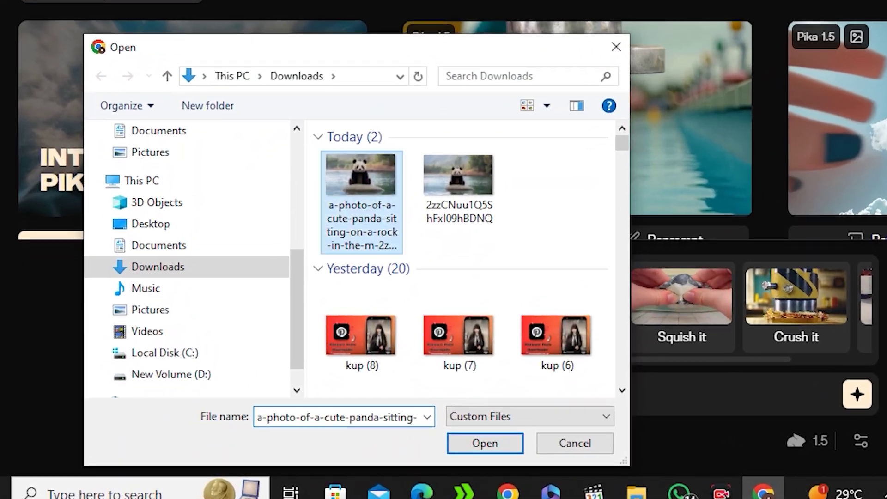
click(485, 443)
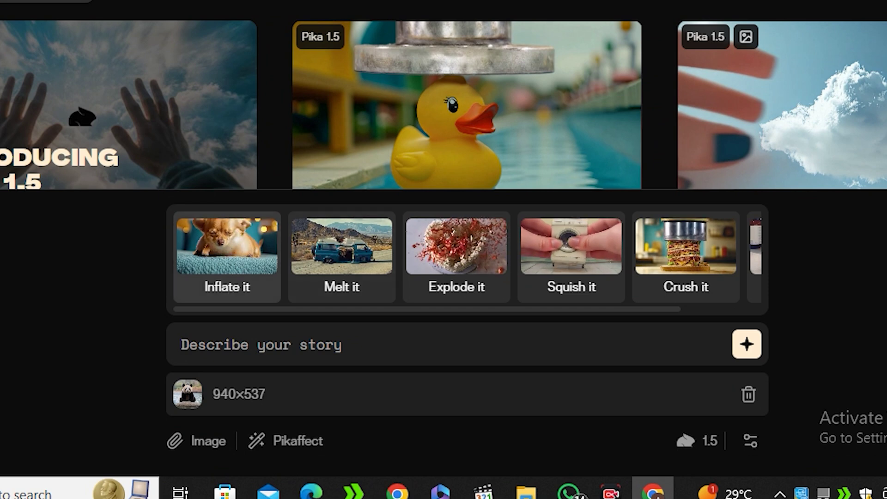
click(227, 259)
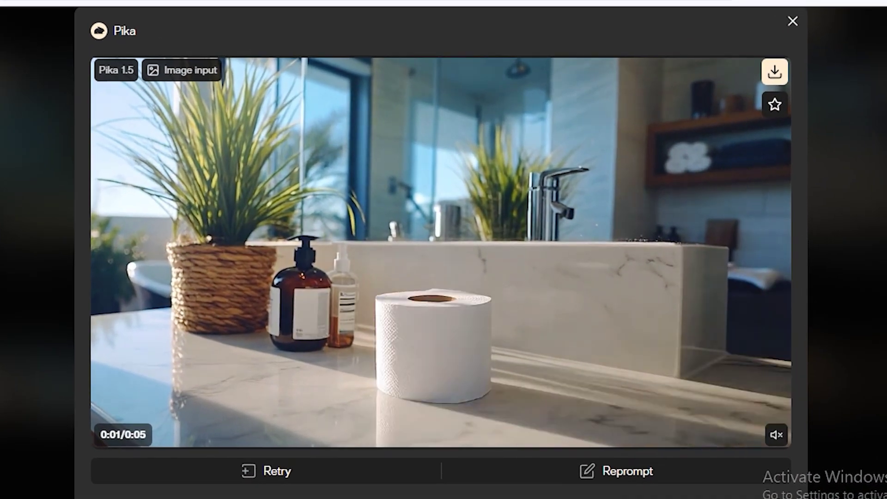
Step: Close the Pika player, pause the car-chase movie on the silver car, and save the frame
key(Escape)
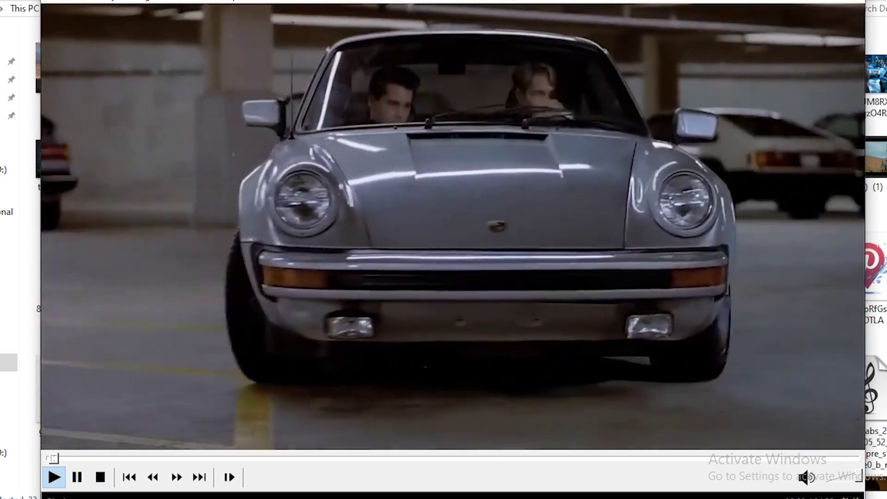
key(space)
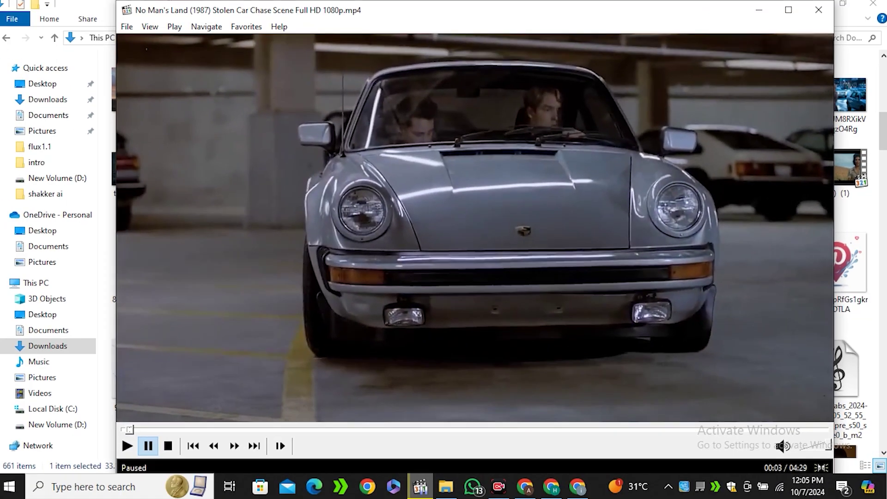
key(alt+f)
key(i)
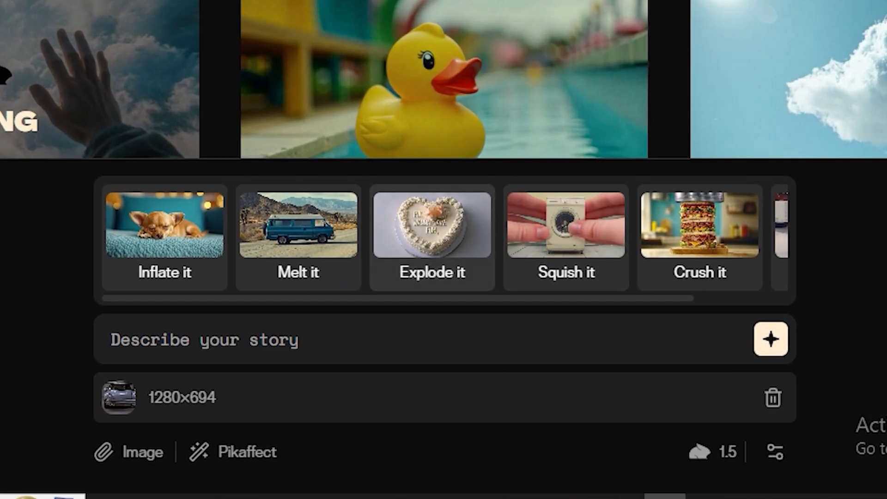
Step: Apply the Explode it Pikaffect to the attached 1280×694 car frame
click(432, 236)
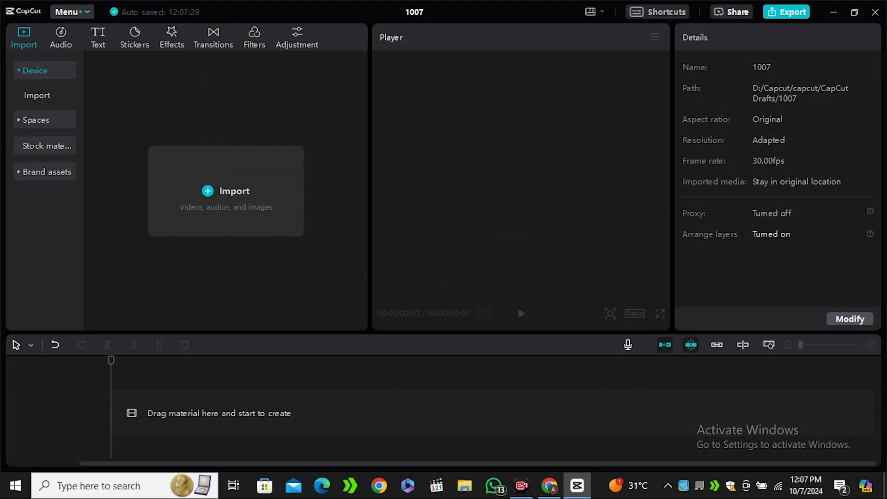
Step: Import both videos and trim the movie clip to end at 00:00:03:09
key(ctrl+i)
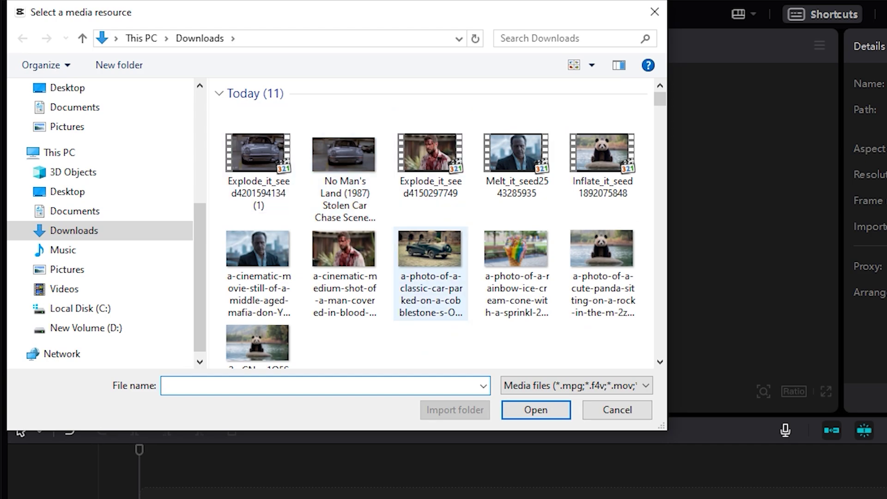
scroll(383, 194, down, 5)
scroll(430, 222, down, 10)
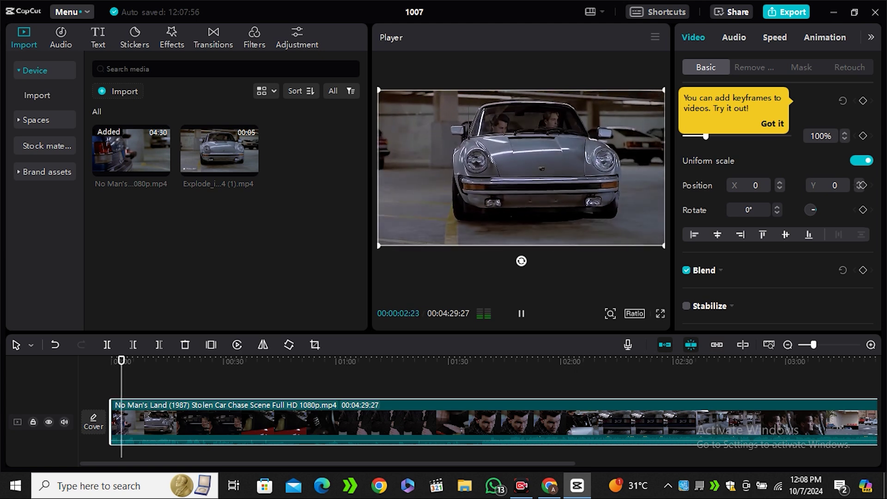
key(w)
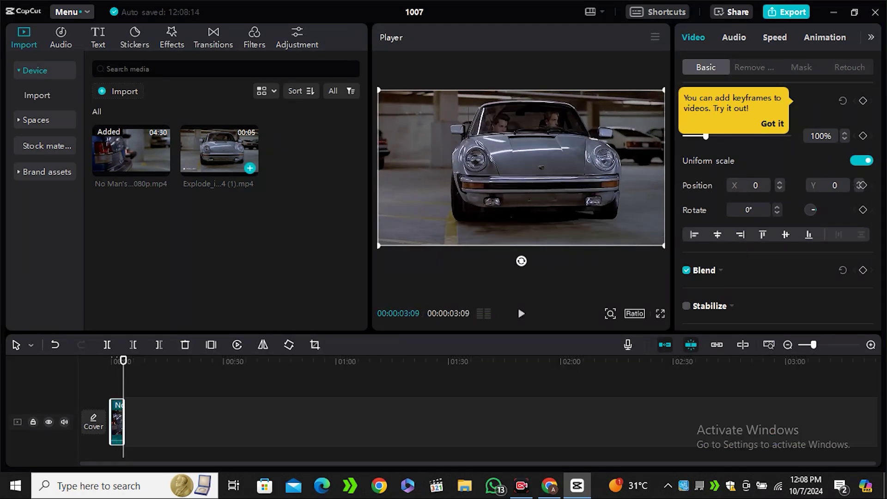
Step: Append the 5-second Explode it clip, zoom the timeline to seconds, and play from the start
click(250, 168)
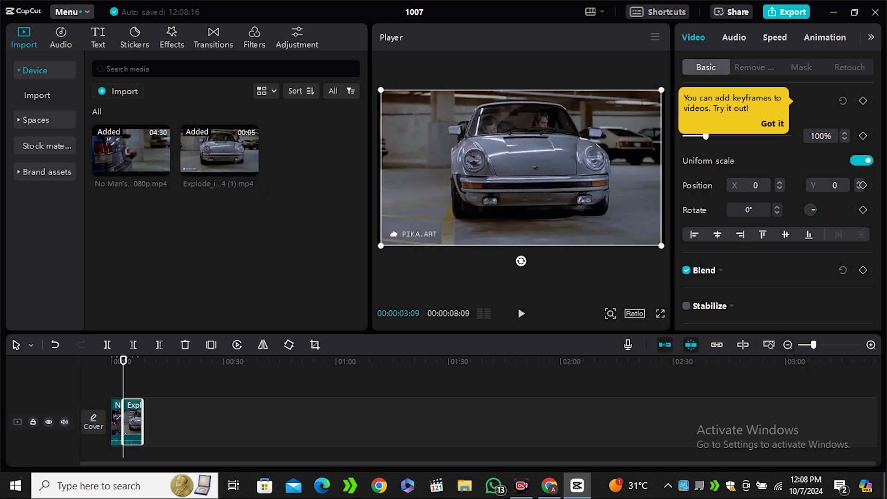
click(870, 344)
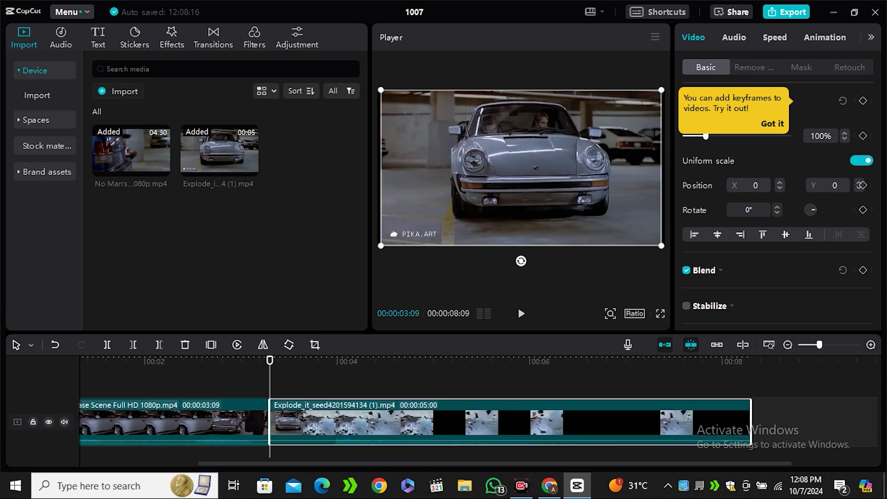
key(Home)
key(space)
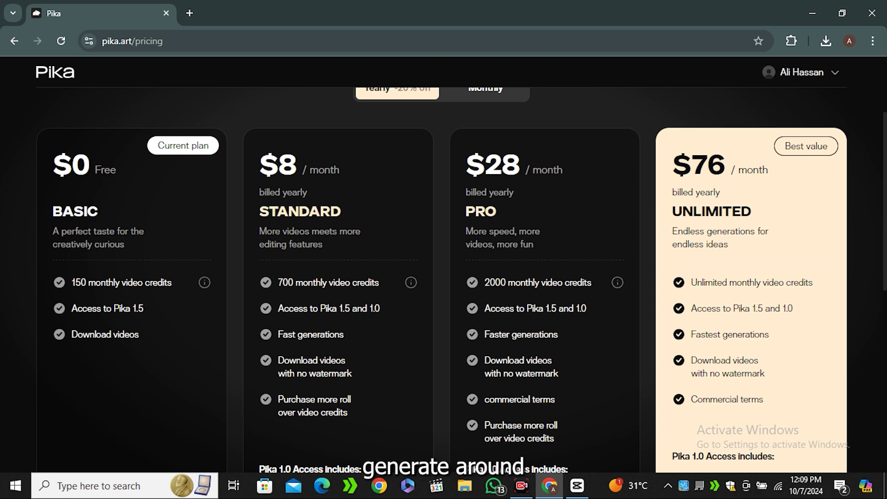
Step: Highlight the Basic plan's 150 monthly video credits on the pricing page
drag(72, 282, 141, 282)
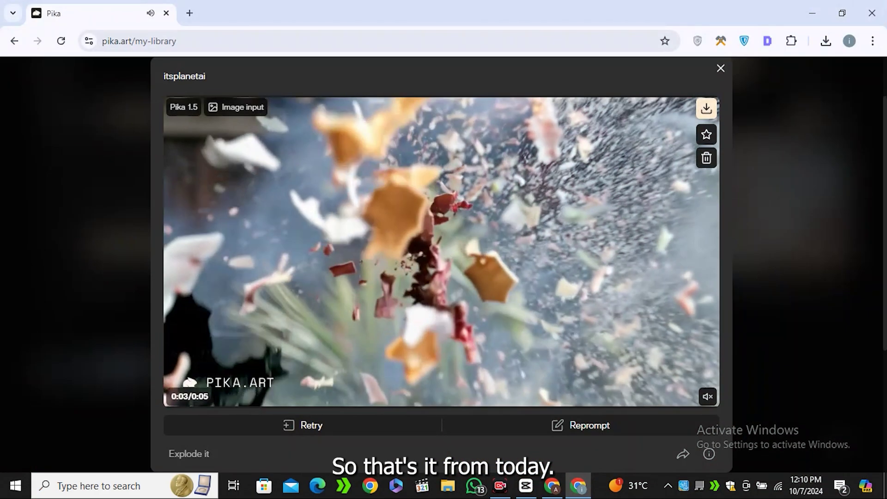